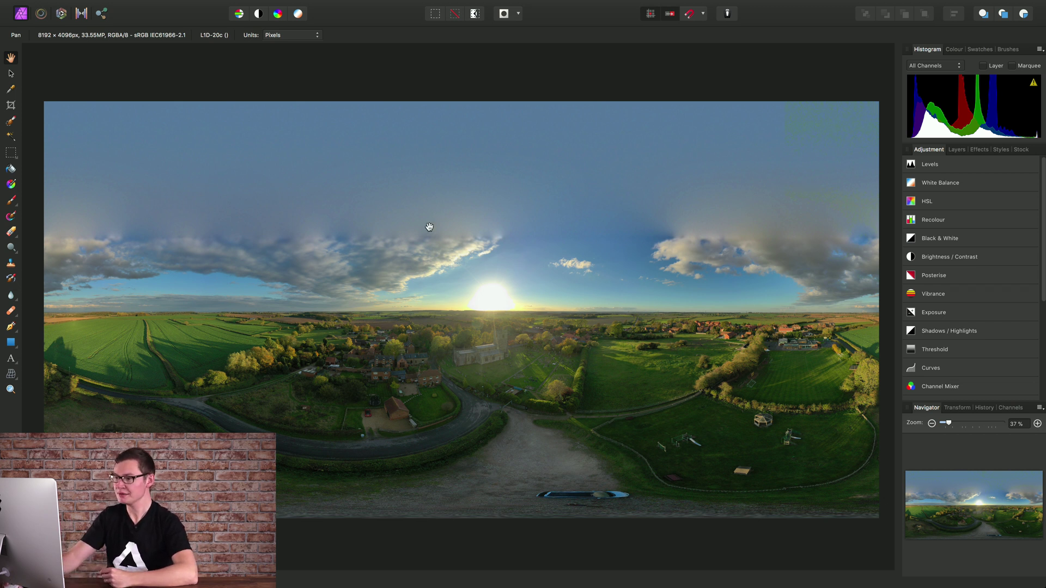
# Apply an equirectangular live projection to the flat village panorama
pyautogui.click(237, 5)
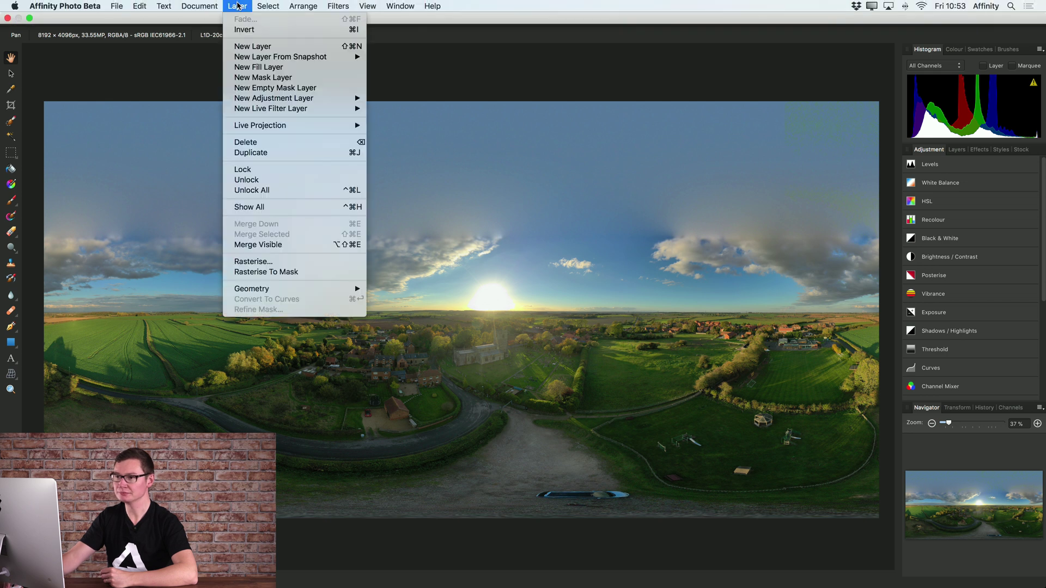
pyautogui.moveTo(275, 126)
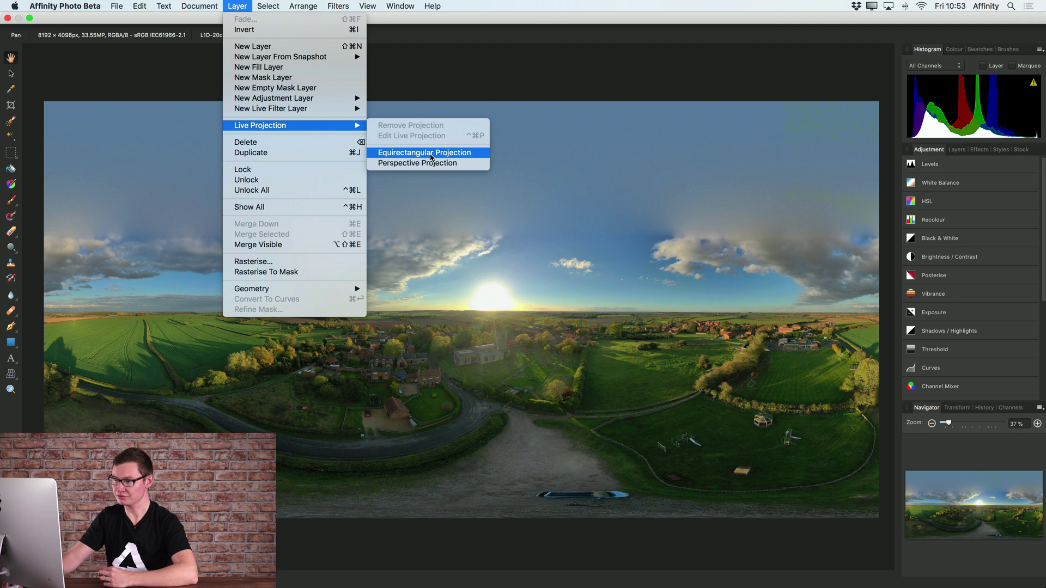
pyautogui.click(425, 153)
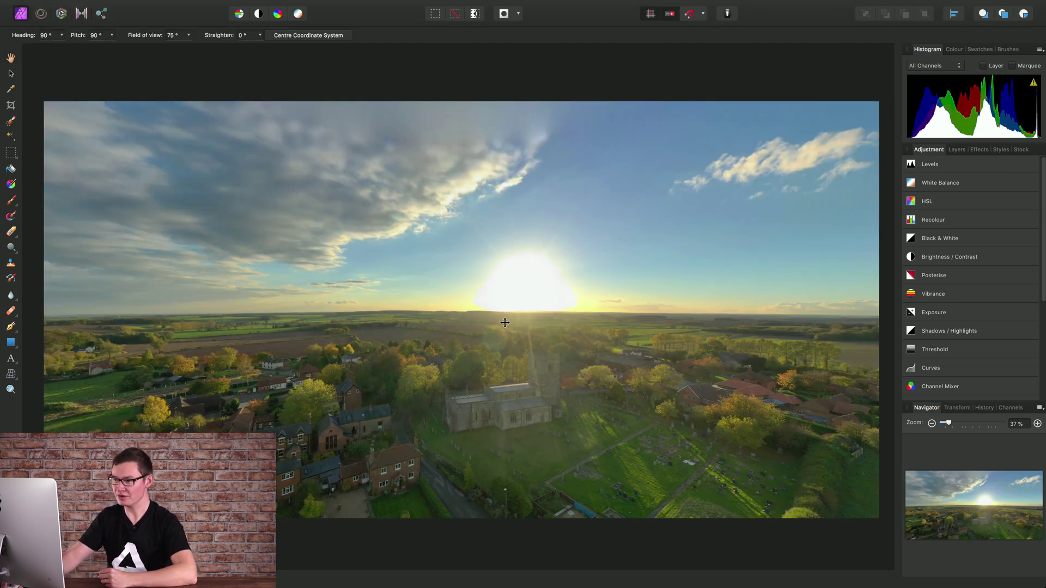
# Frame the church under the sun at heading 90°, pitch 113° and 61° field of view
pyautogui.moveTo(489, 300); pyautogui.dragTo(284, 163)
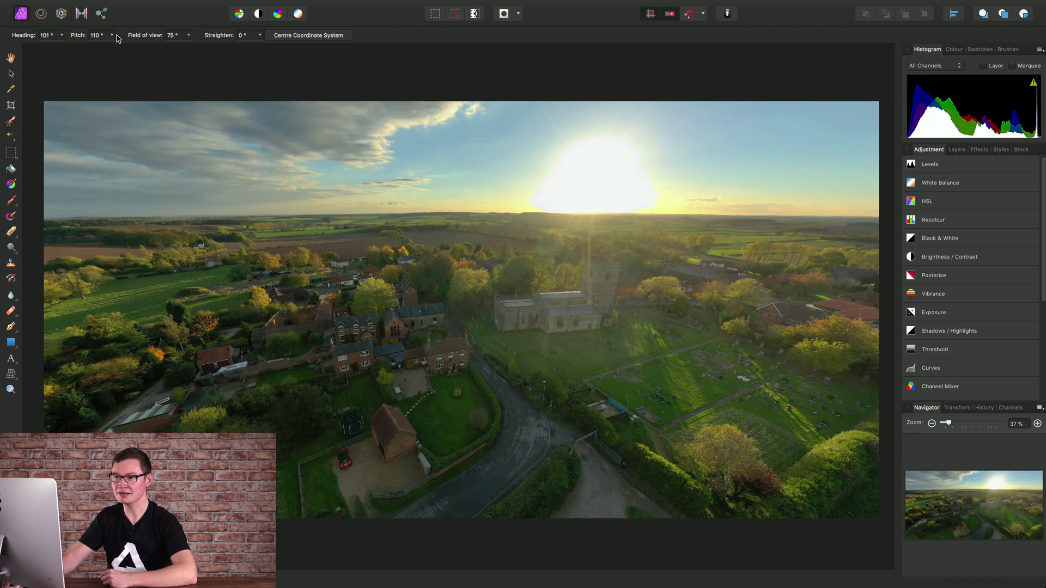
pyautogui.click(62, 35)
pyautogui.moveTo(60, 50); pyautogui.dragTo(127, 52)
pyautogui.click(112, 35)
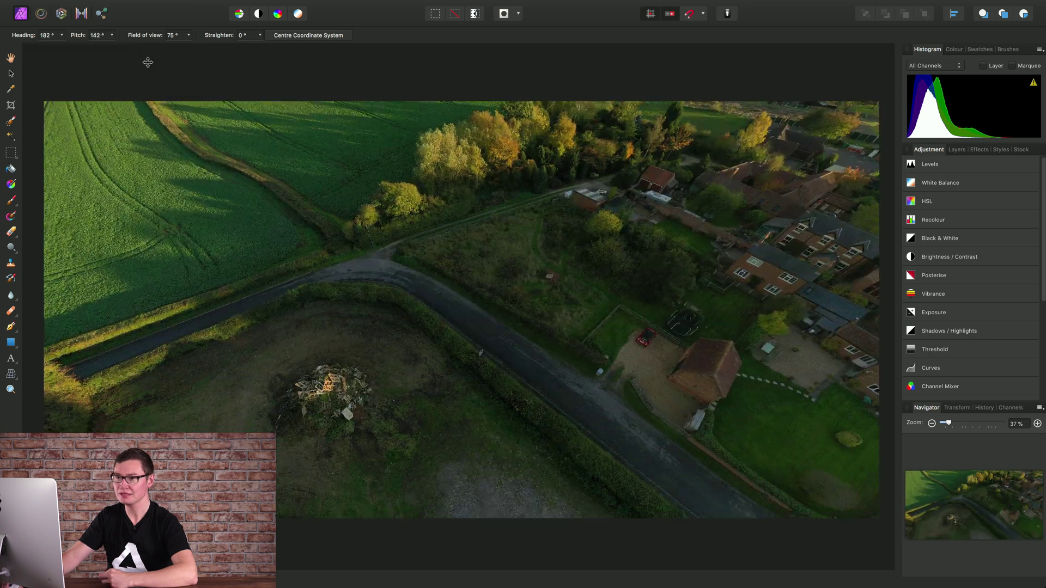
pyautogui.moveTo(374, 205); pyautogui.dragTo(196, 104)
pyautogui.click(188, 35)
pyautogui.moveTo(186, 49); pyautogui.dragTo(155, 52)
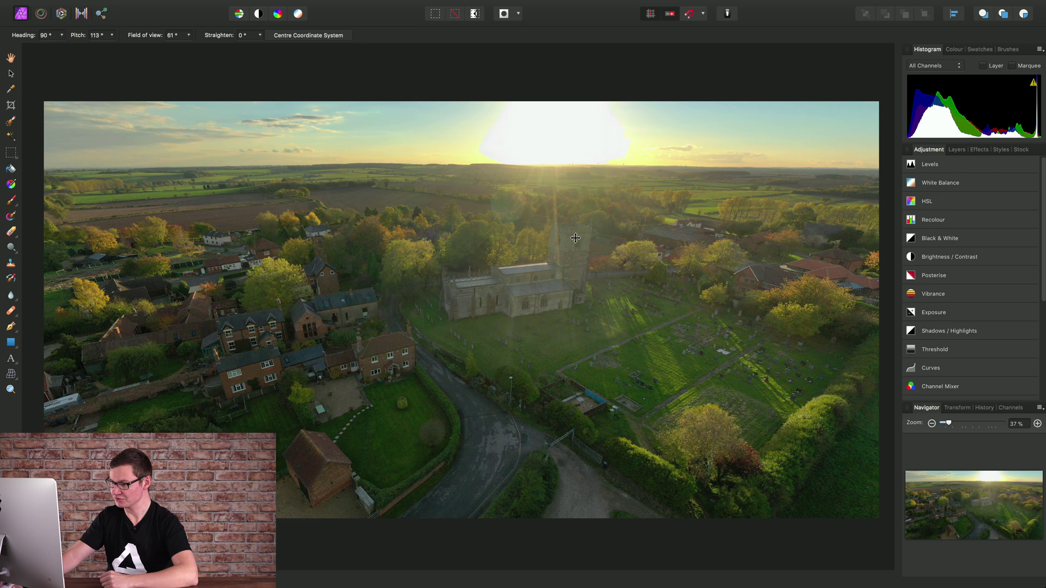
# Look straight down on the parked car at heading 37°, pitch 172°, 30° field of view
pyautogui.moveTo(575, 240); pyautogui.dragTo(521, 334)
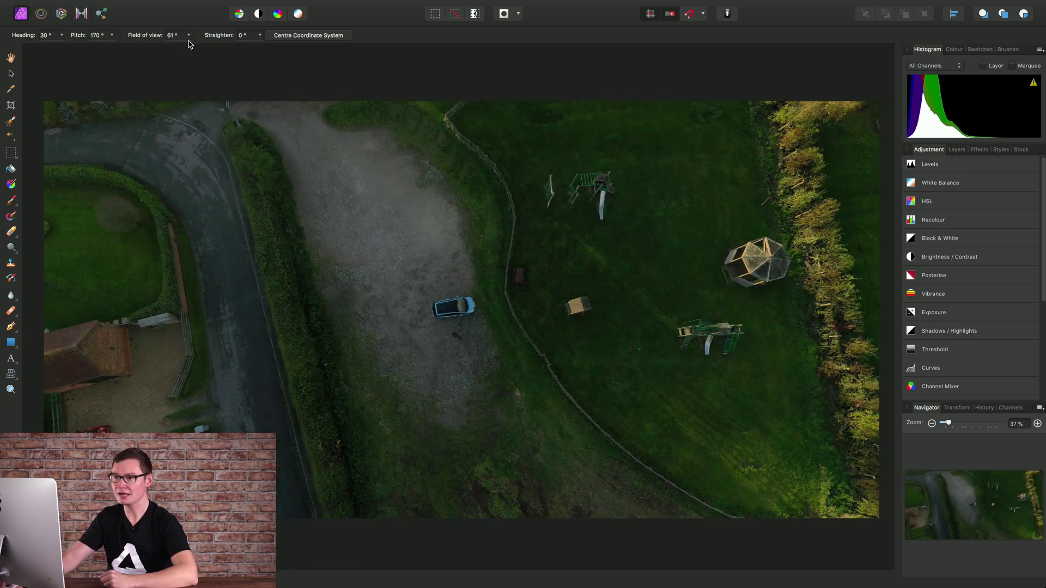
pyautogui.click(189, 35)
pyautogui.moveTo(187, 48); pyautogui.dragTo(140, 49)
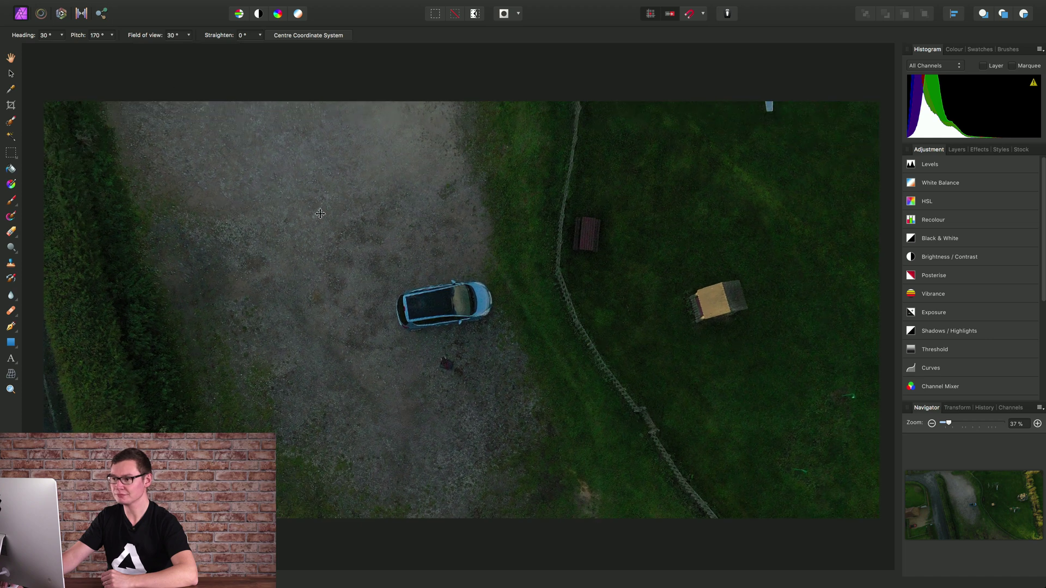
pyautogui.moveTo(320, 213); pyautogui.dragTo(497, 347)
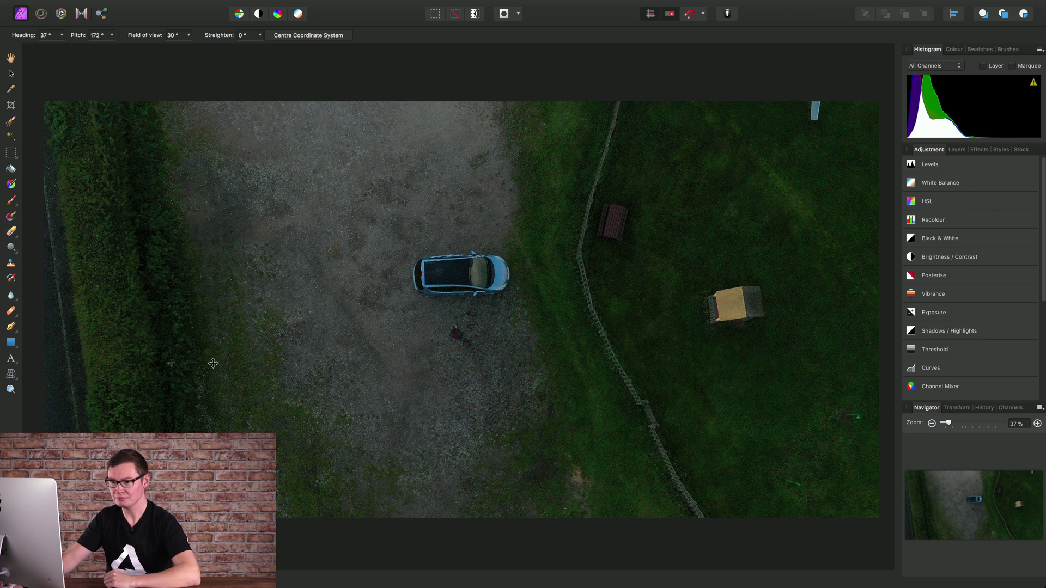
# Paint over the blue car with a roughly 291 px Inpainting Brush to erase it
pyautogui.click(14, 311)
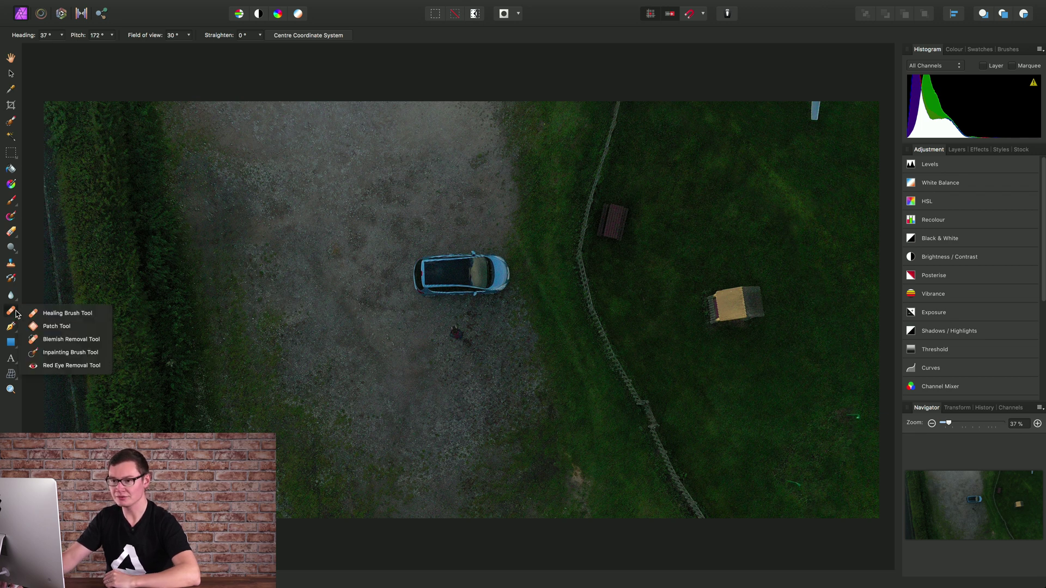
pyautogui.click(60, 354)
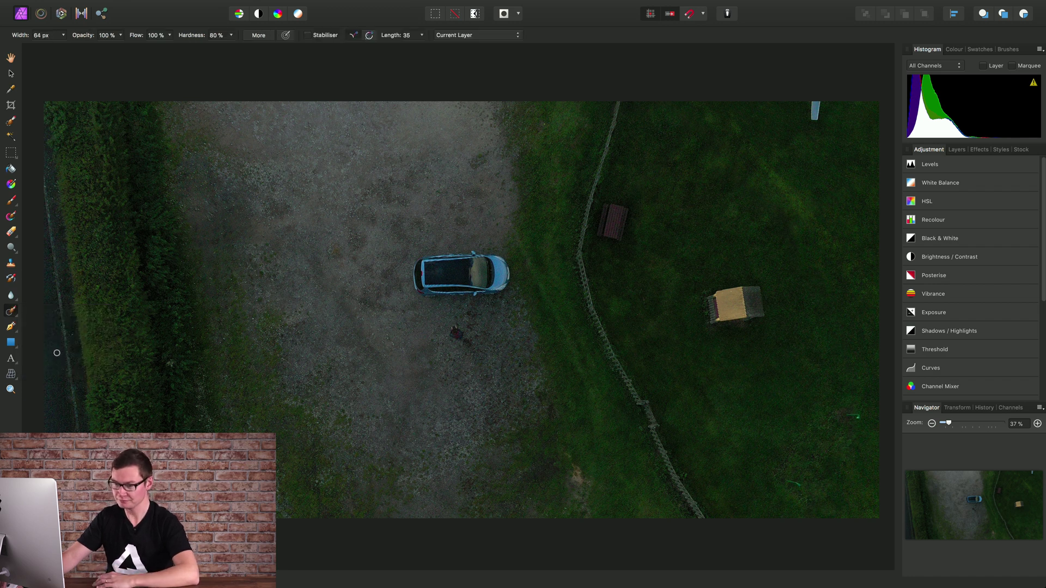
pyautogui.press(']')
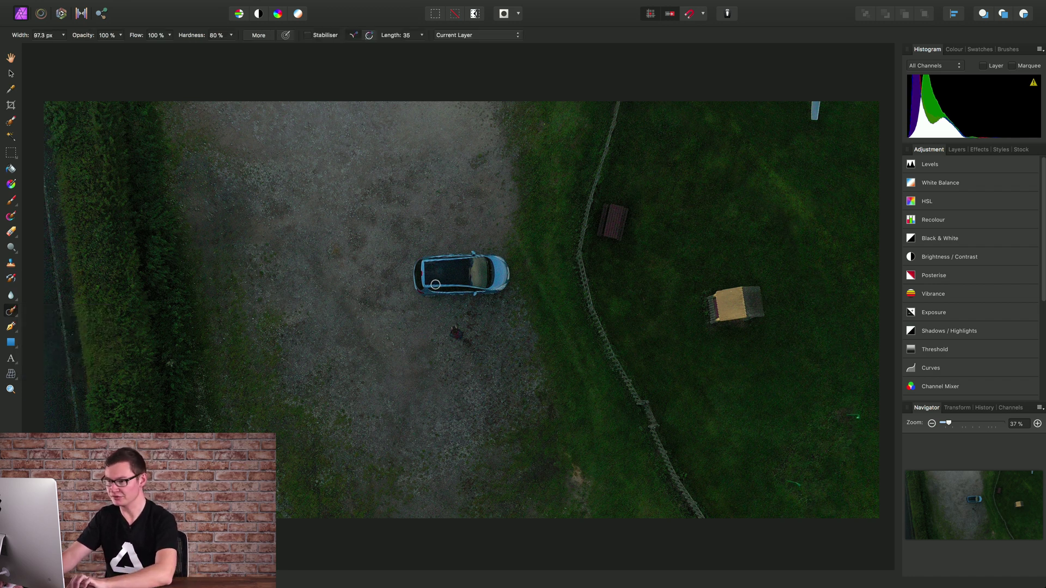
pyautogui.press(']')
pyautogui.press(']')
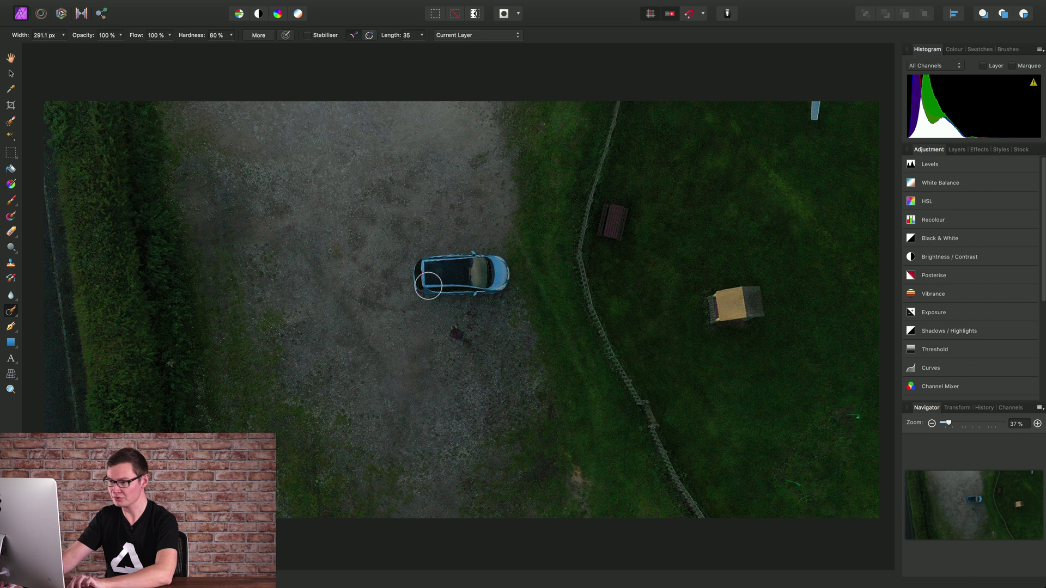
pyautogui.moveTo(434, 289)
pyautogui.mouseDown()
pyautogui.moveTo(493, 287)
pyautogui.moveTo(503, 264)
pyautogui.moveTo(433, 257)
pyautogui.moveTo(422, 271)
pyautogui.moveTo(490, 274)
pyautogui.moveTo(416, 271)
pyautogui.moveTo(455, 290)
pyautogui.moveTo(452, 335)
pyautogui.moveTo(466, 272)
pyautogui.mouseUp()
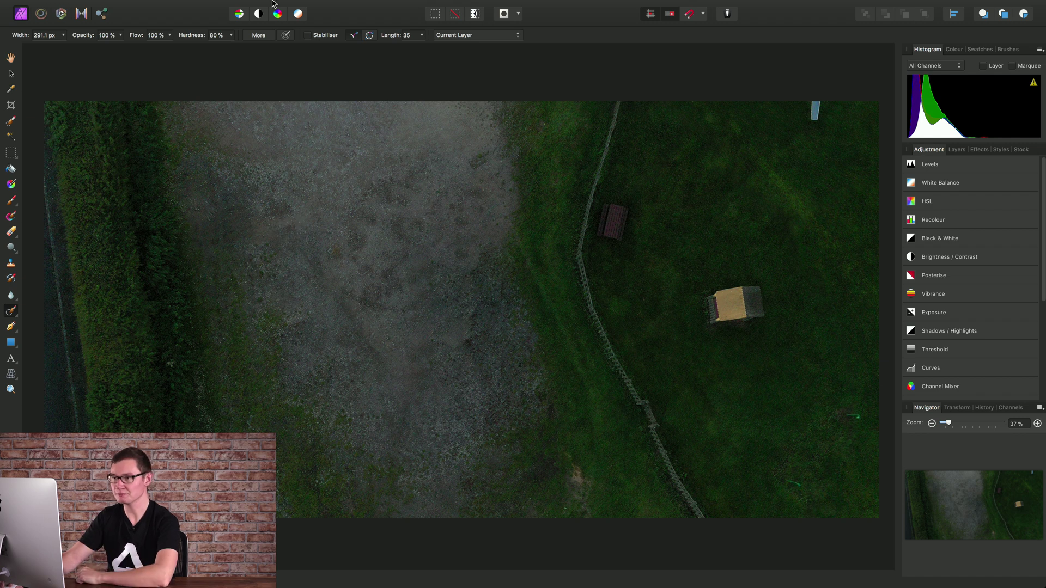
# Select the panorama layer and resume editing its live projection
pyautogui.click(237, 7)
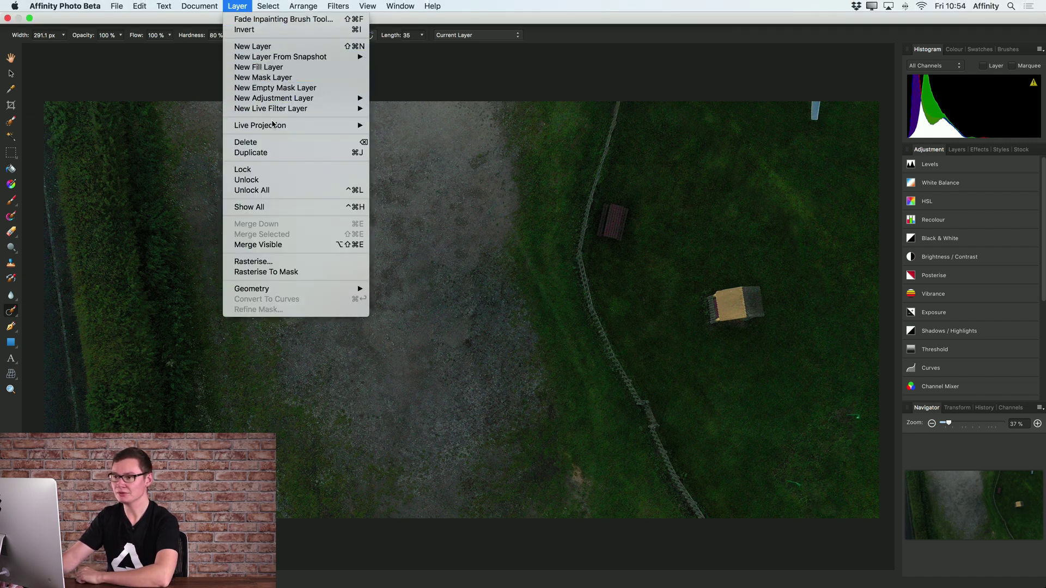
pyautogui.moveTo(275, 127)
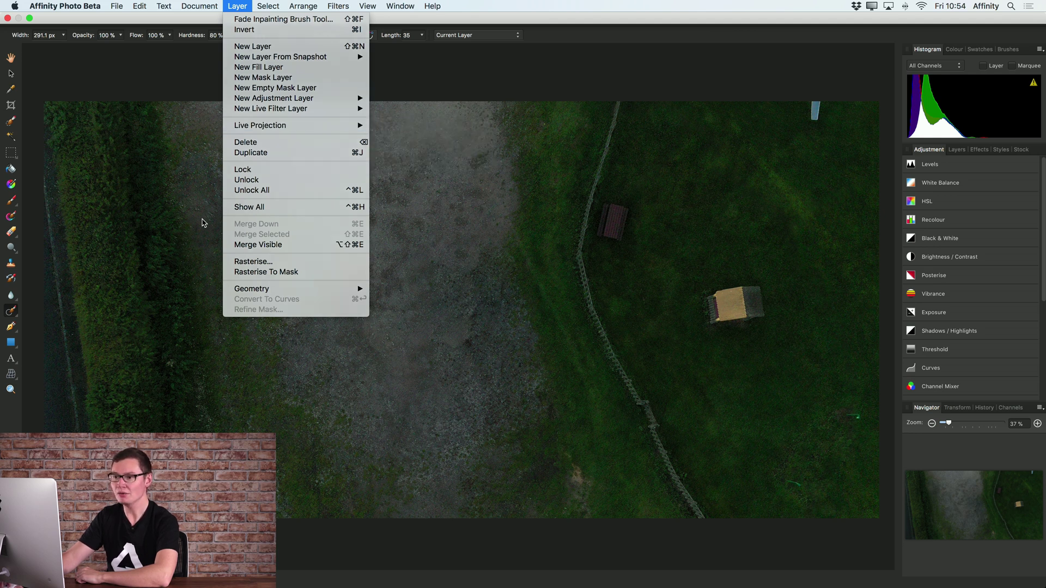
pyautogui.click(203, 221)
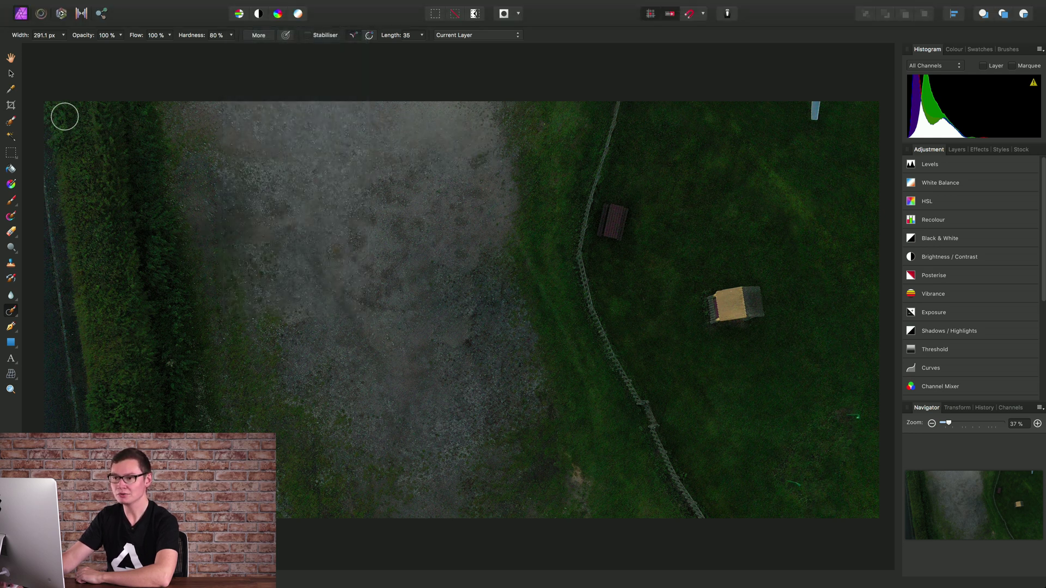
pyautogui.click(12, 75)
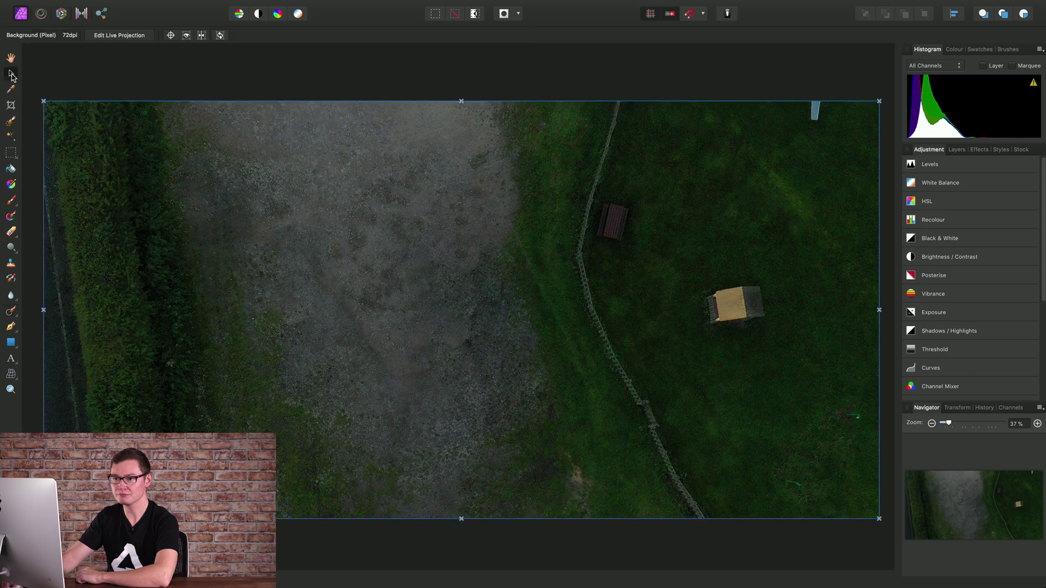
pyautogui.click(116, 36)
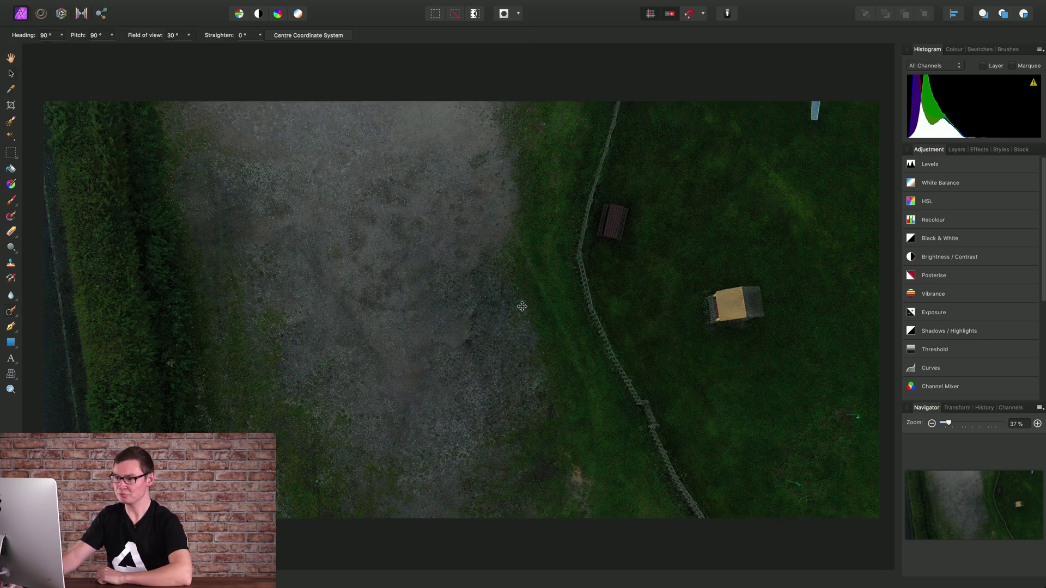
# Rotate the view to heading 75°, pitch 118° with a 90° field of view
pyautogui.moveTo(521, 306); pyautogui.dragTo(316, 143)
pyautogui.click(188, 35)
pyautogui.moveTo(198, 49); pyautogui.dragTo(294, 58)
pyautogui.moveTo(501, 392); pyautogui.dragTo(522, 341)
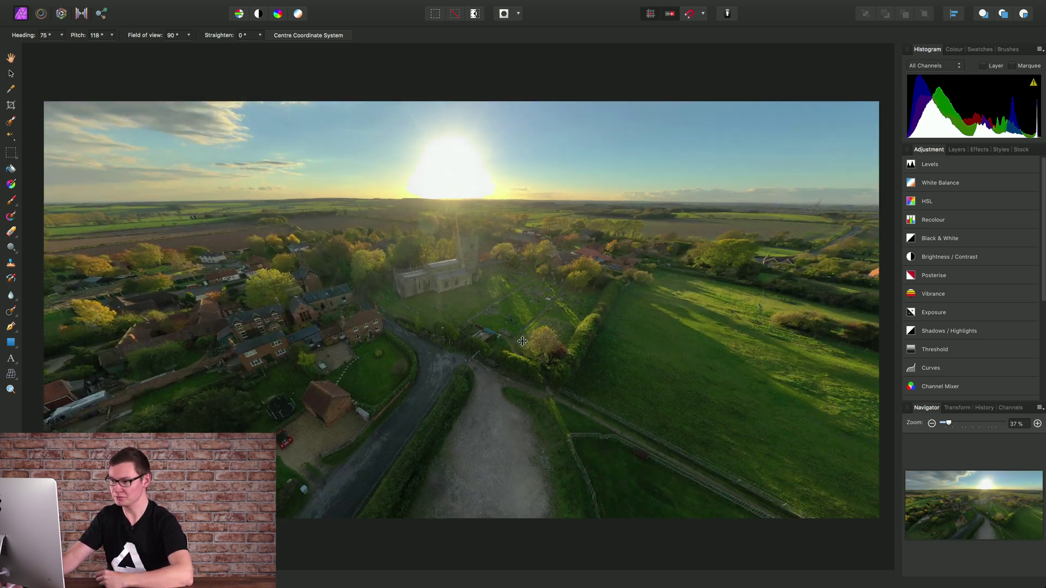
pyautogui.click(956, 149)
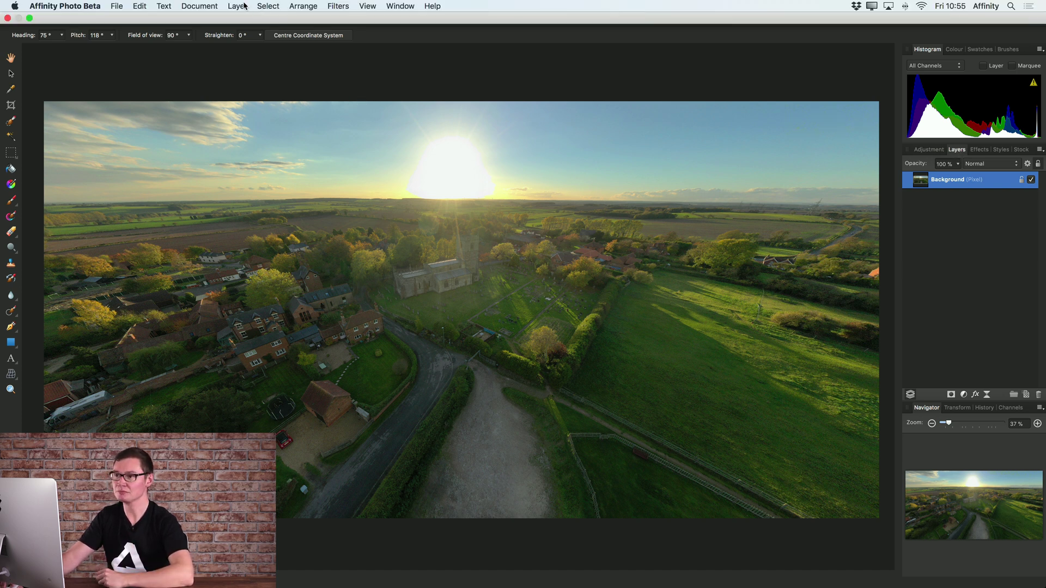
# Add an HSL Shift adjustment layer with 34% saturation and 8.6° hue shift
pyautogui.click(245, 6)
pyautogui.moveTo(305, 98)
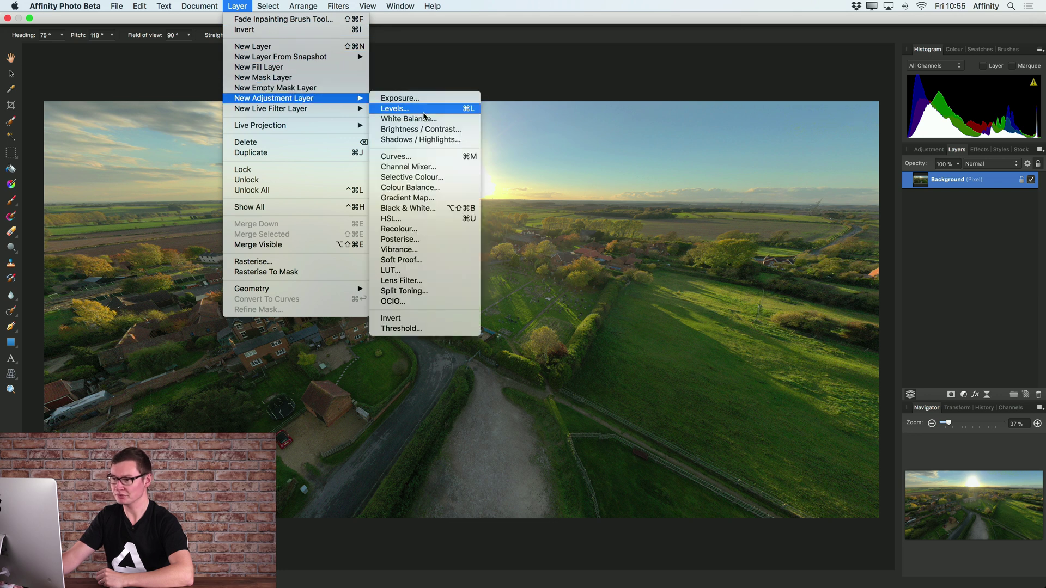
pyautogui.click(401, 219)
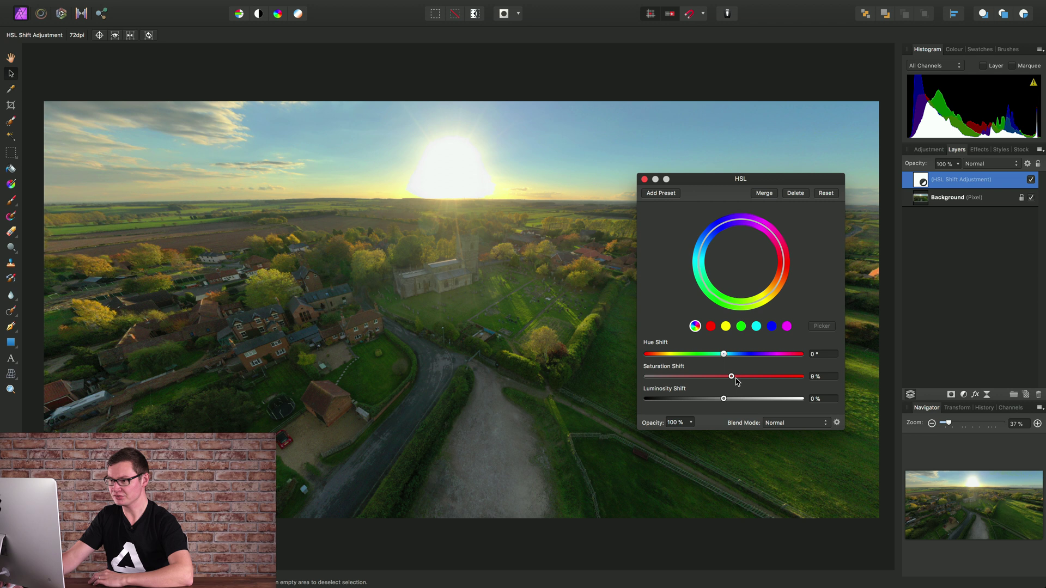
pyautogui.moveTo(735, 381); pyautogui.dragTo(729, 357)
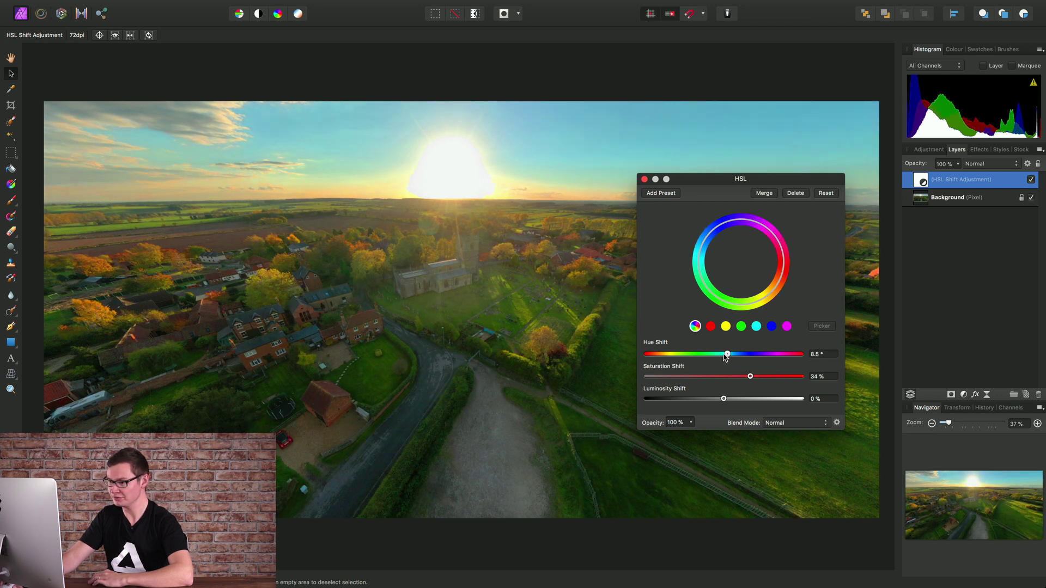
pyautogui.click(644, 179)
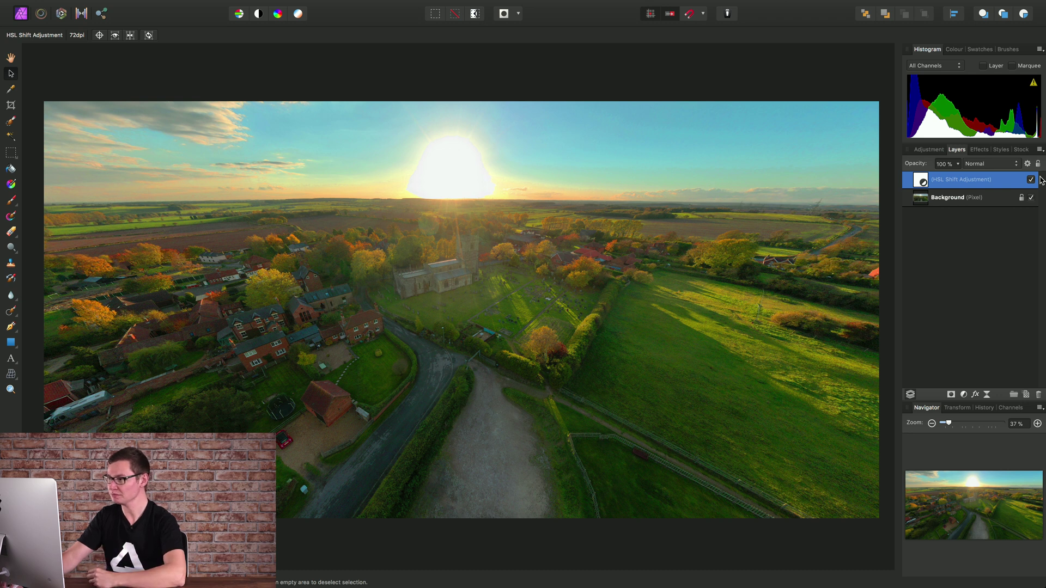
# Edit the Background layer's projection and rotate it to heading 111°, pitch 127°
pyautogui.click(941, 204)
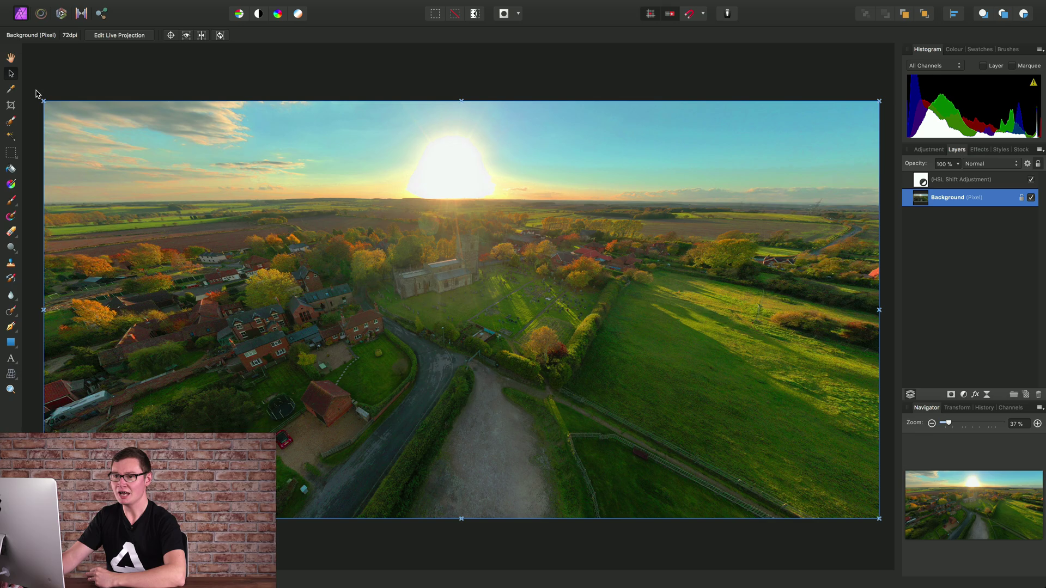
pyautogui.click(120, 35)
pyautogui.moveTo(629, 314); pyautogui.dragTo(560, 333)
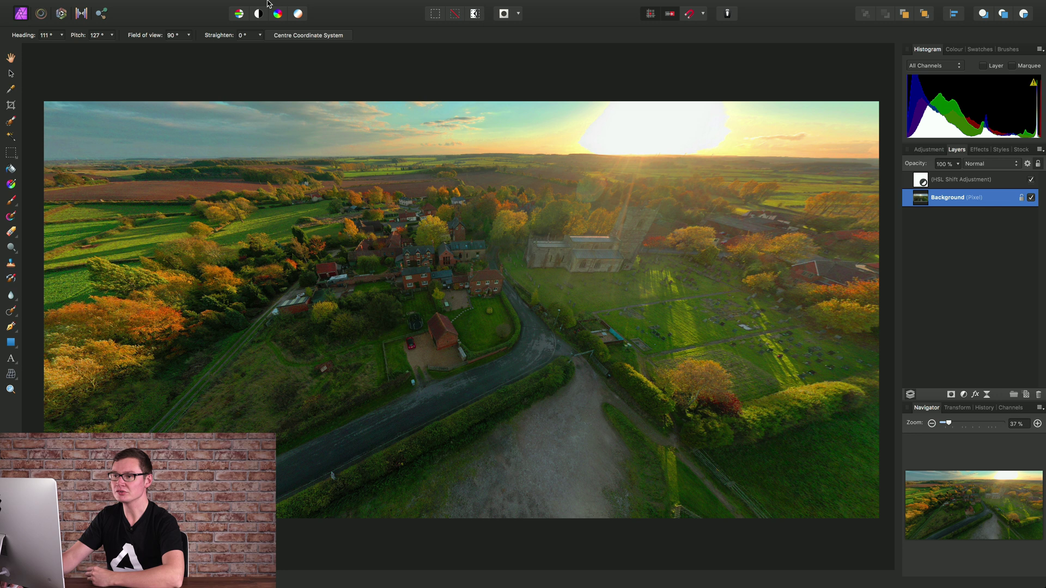
# Remove the live projection to return to the flat 2:1 panorama
pyautogui.click(236, 6)
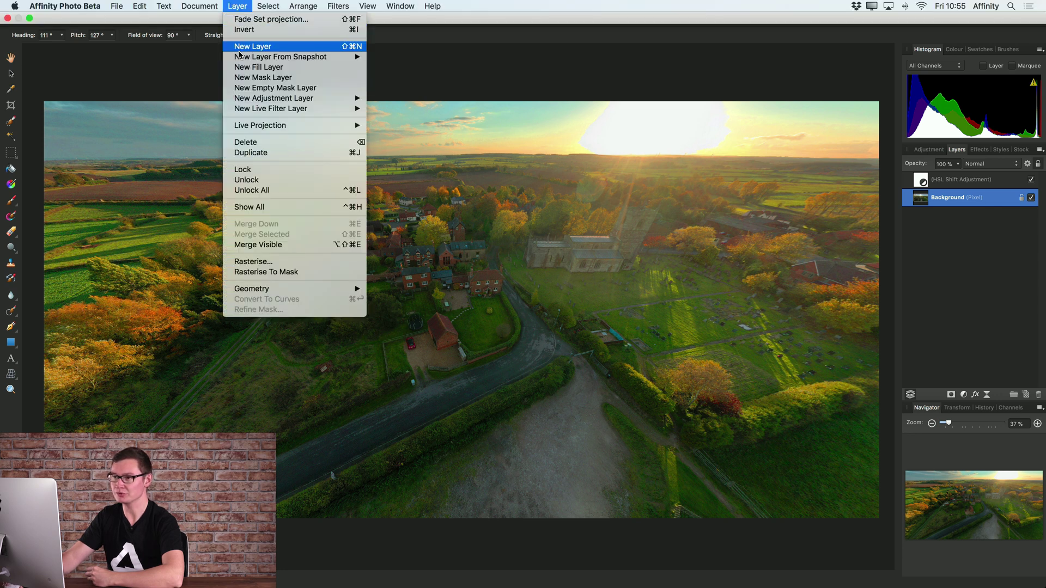
pyautogui.moveTo(350, 127)
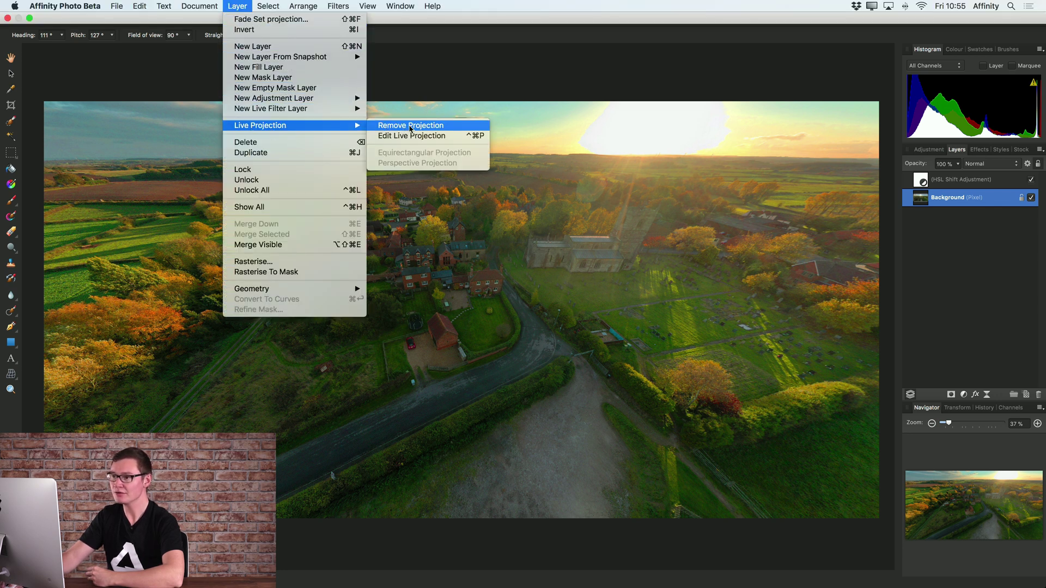
pyautogui.click(409, 126)
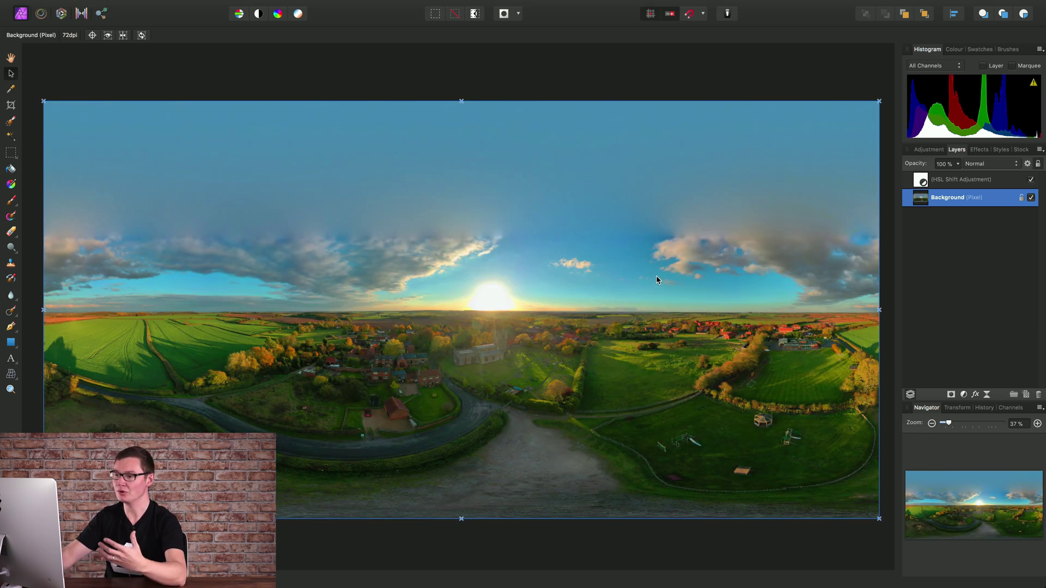
# Zoom in and pan along the gravel path to inspect it, then zoom back out
pyautogui.click(11, 57)
pyautogui.scroll(5, 545, 381)
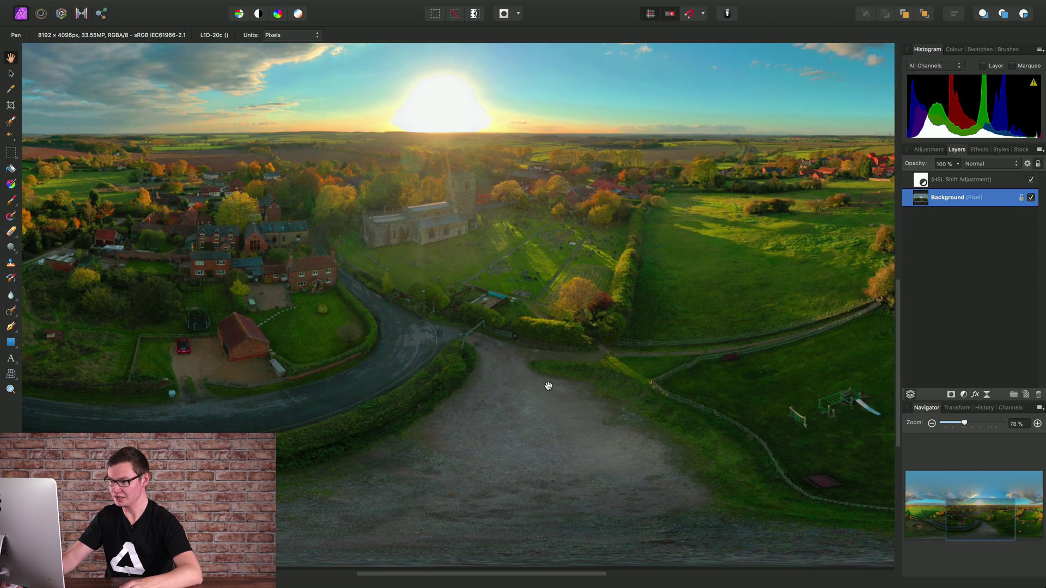
pyautogui.moveTo(548, 385); pyautogui.dragTo(534, 350)
pyautogui.scroll(5, 518, 439)
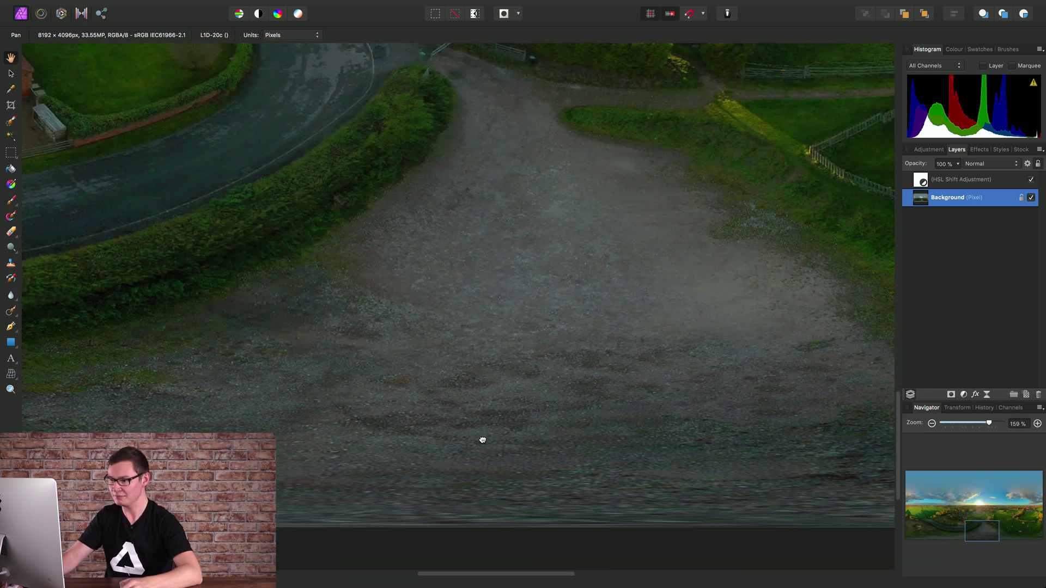
pyautogui.moveTo(482, 392); pyautogui.dragTo(388, 431)
pyautogui.moveTo(393, 385); pyautogui.dragTo(439, 417)
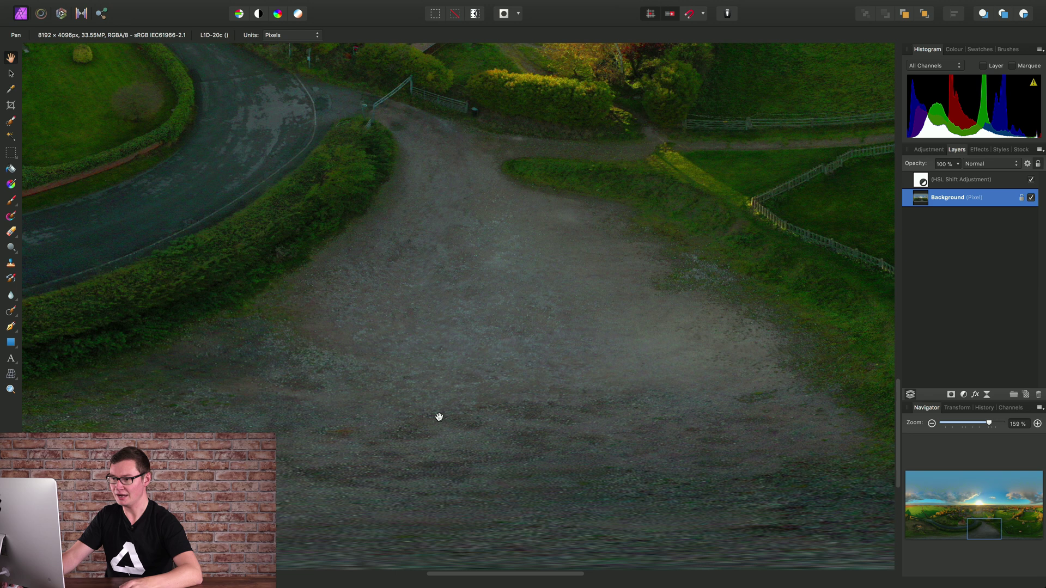
pyautogui.scroll(-2, 444, 412)
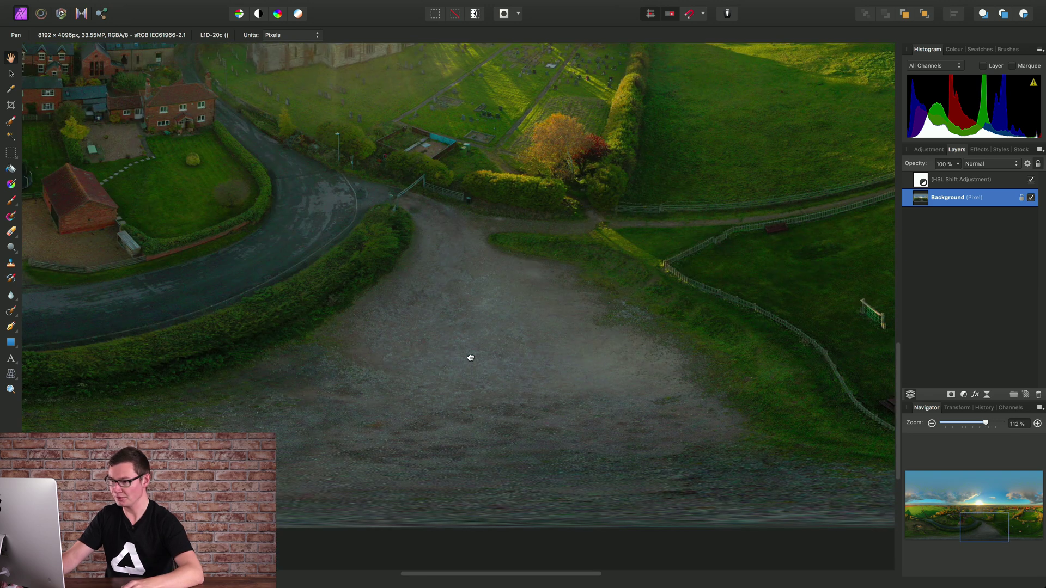
pyautogui.scroll(3, 463, 337)
pyautogui.scroll(-1, 447, 347)
pyautogui.scroll(-5, 447, 347)
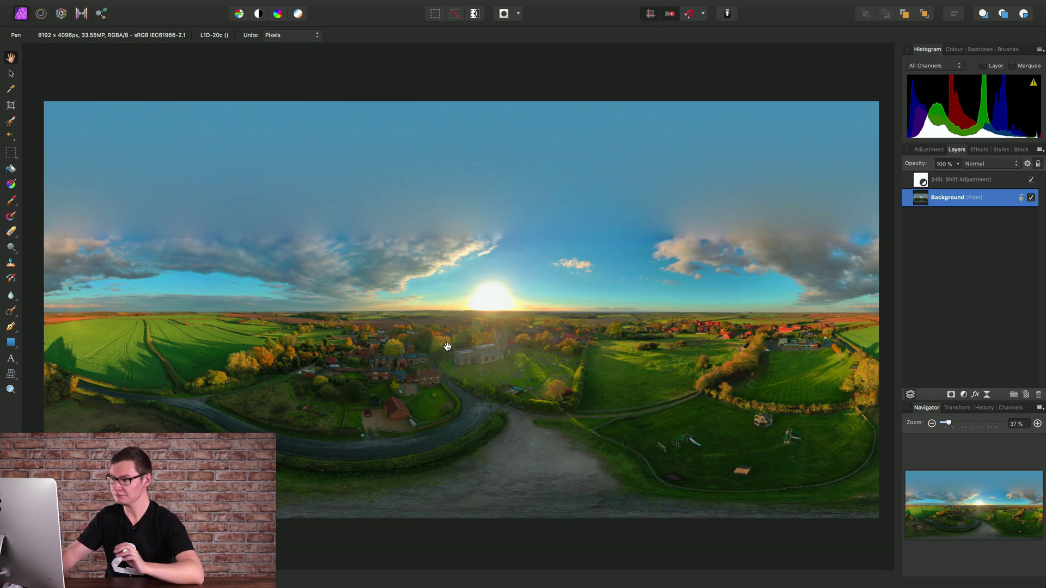